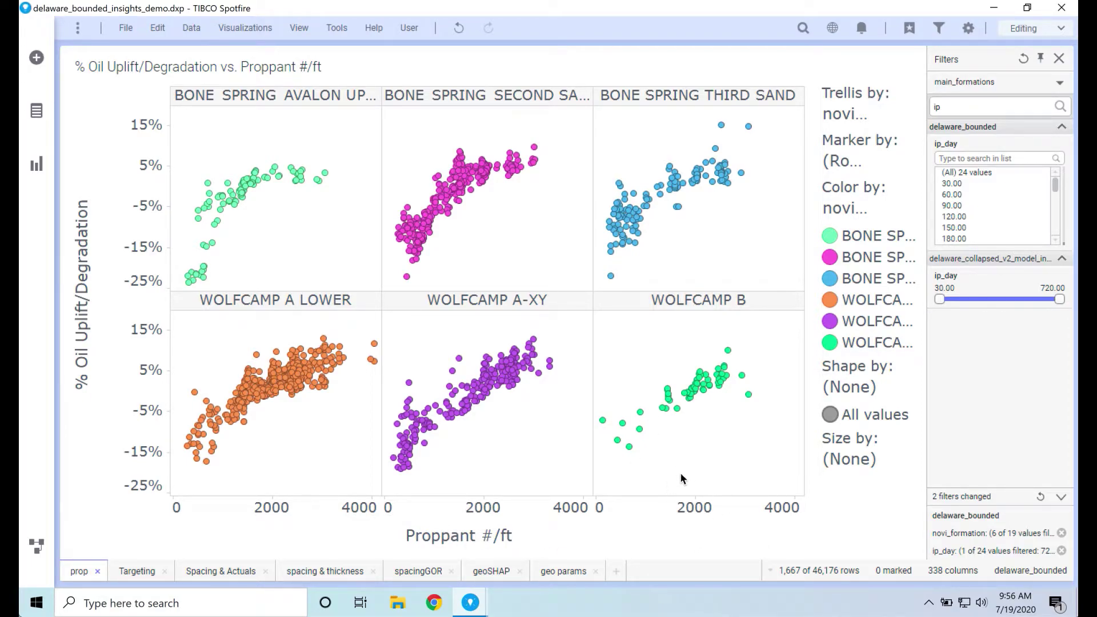
View the position-in-zone chart on the Targeting page, and open the Spacing & Actuals page.
click(127, 570)
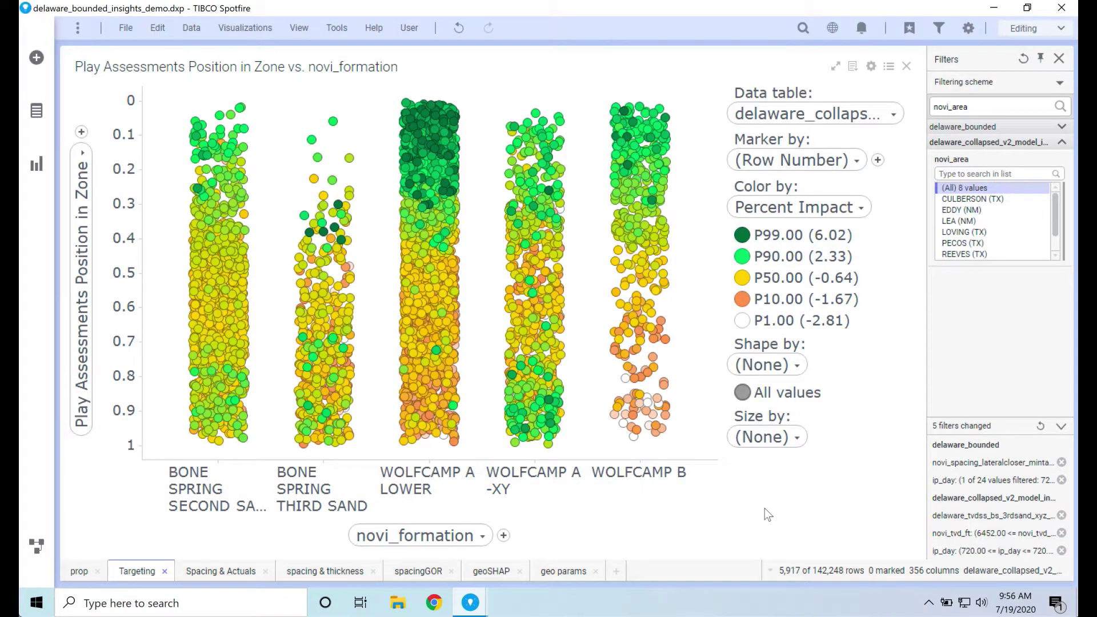
mouse_move(517, 411)
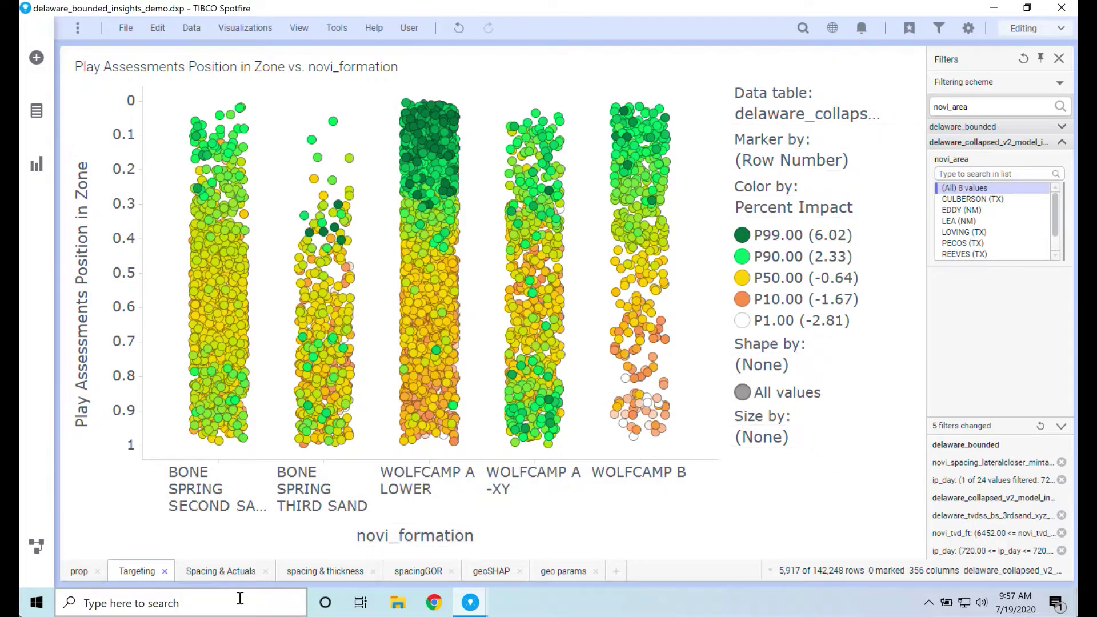
click(226, 571)
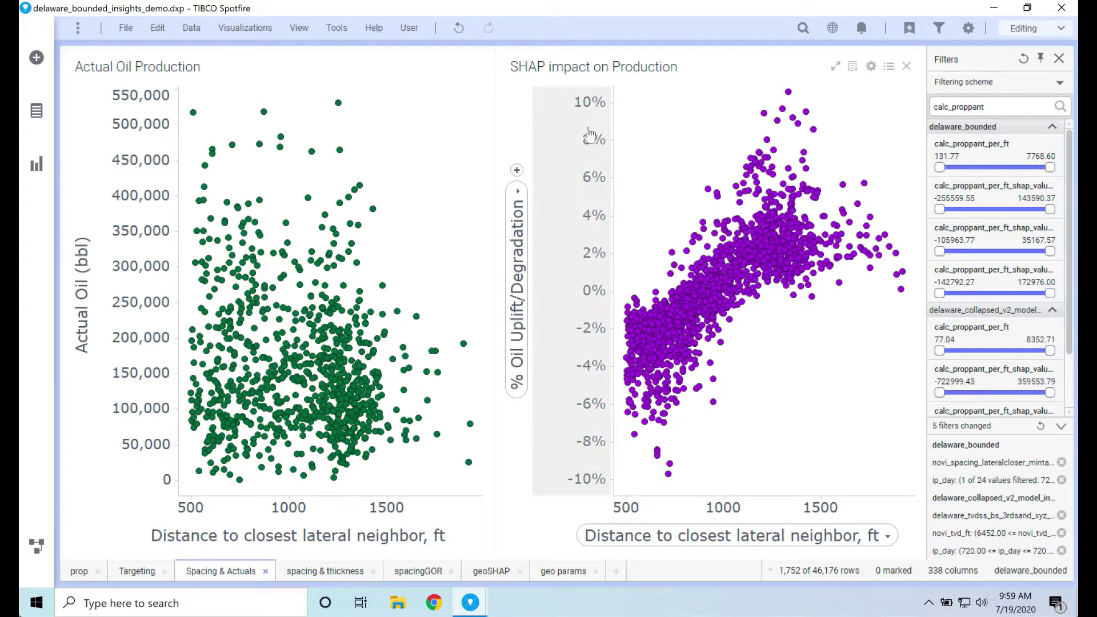
View the spacing & thickness page to compare oil uplift against neighbor distance with the WFMP A thickness map.
click(323, 571)
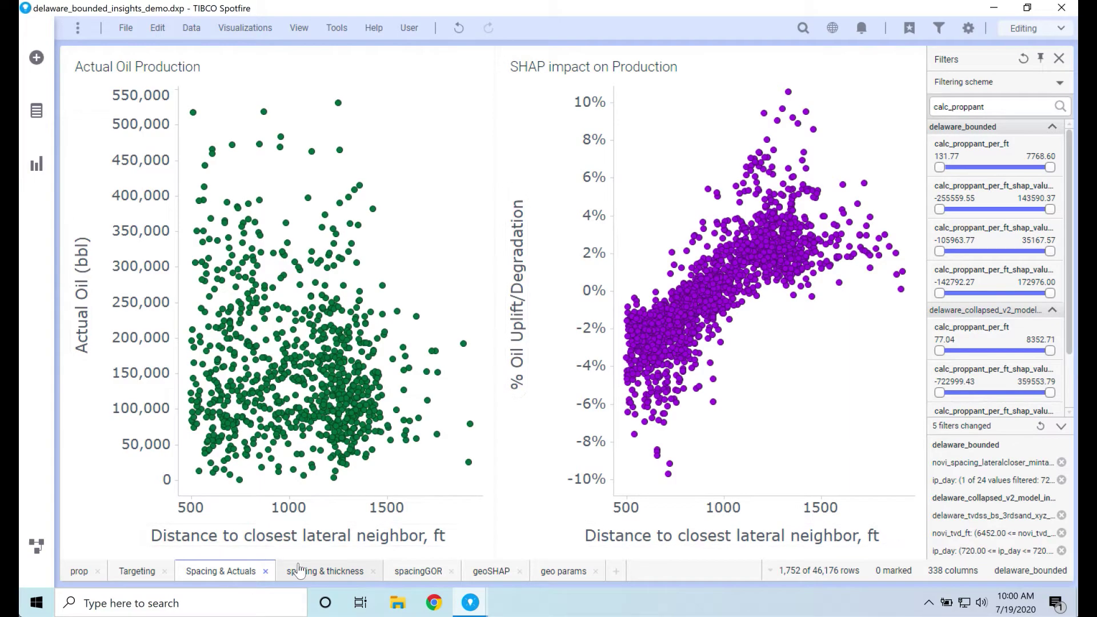
click(301, 570)
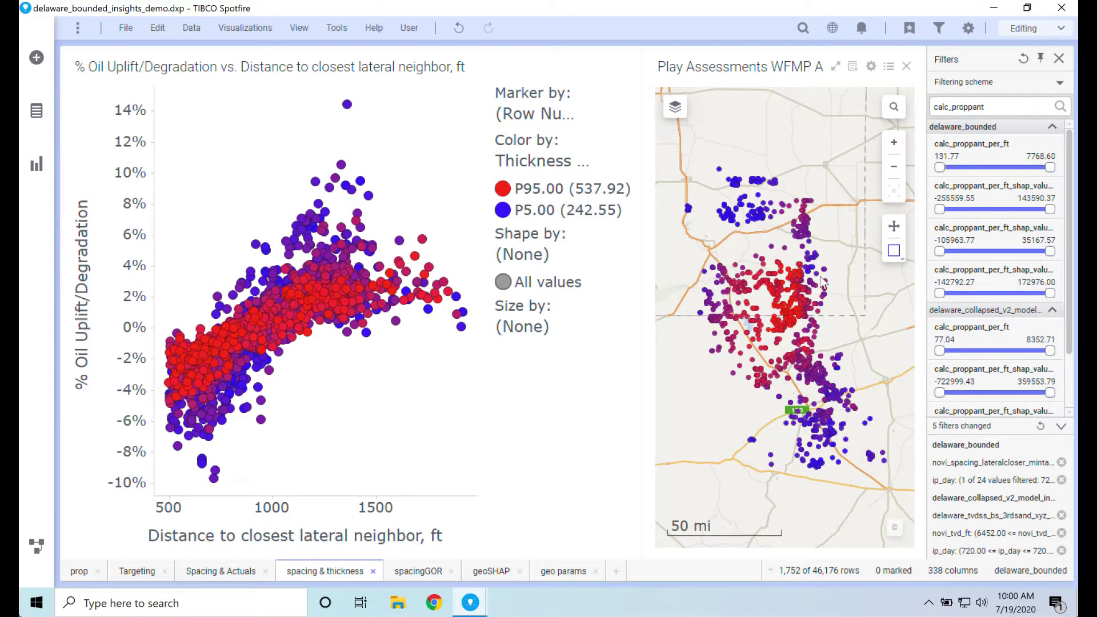
mouse_move(848, 463)
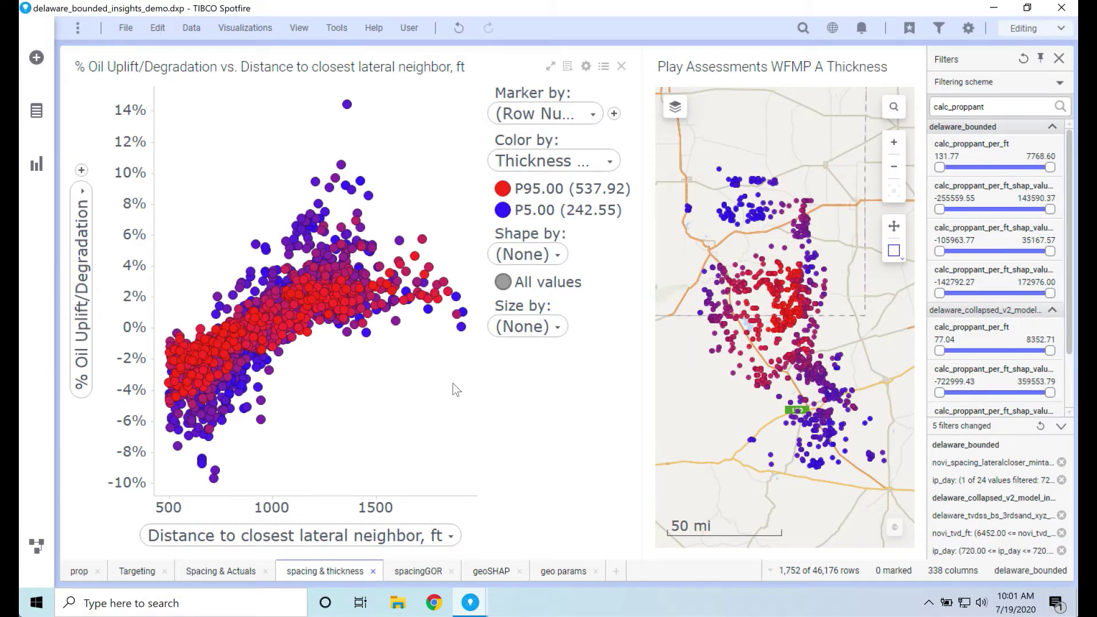
On the spacingGOR page, filter the GOR impact chart to an ip_day of 30.00.
click(413, 575)
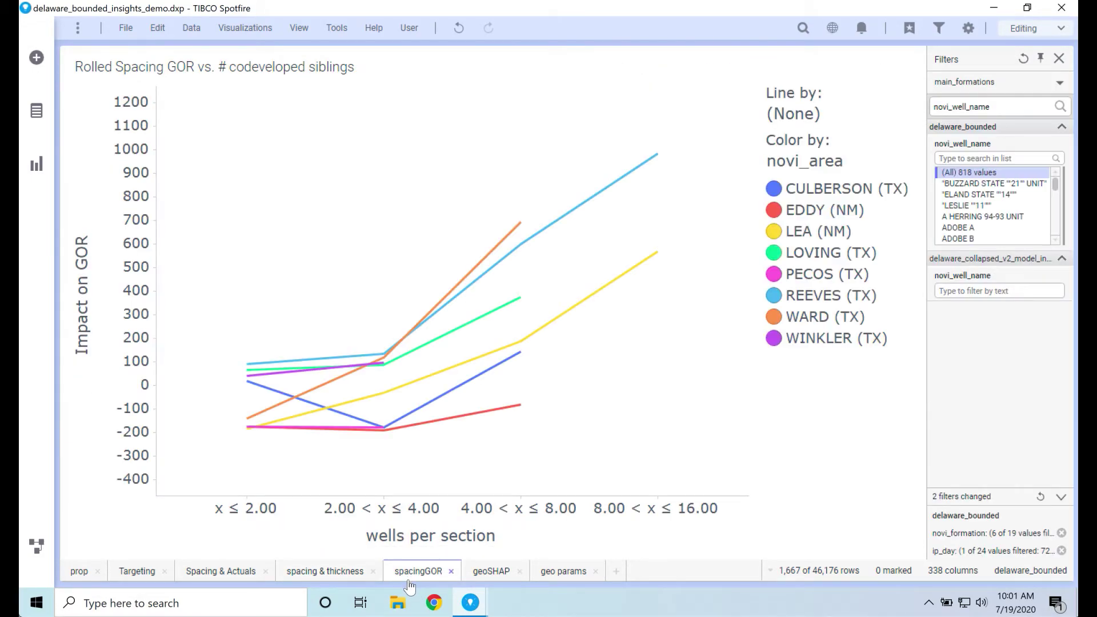
click(948, 551)
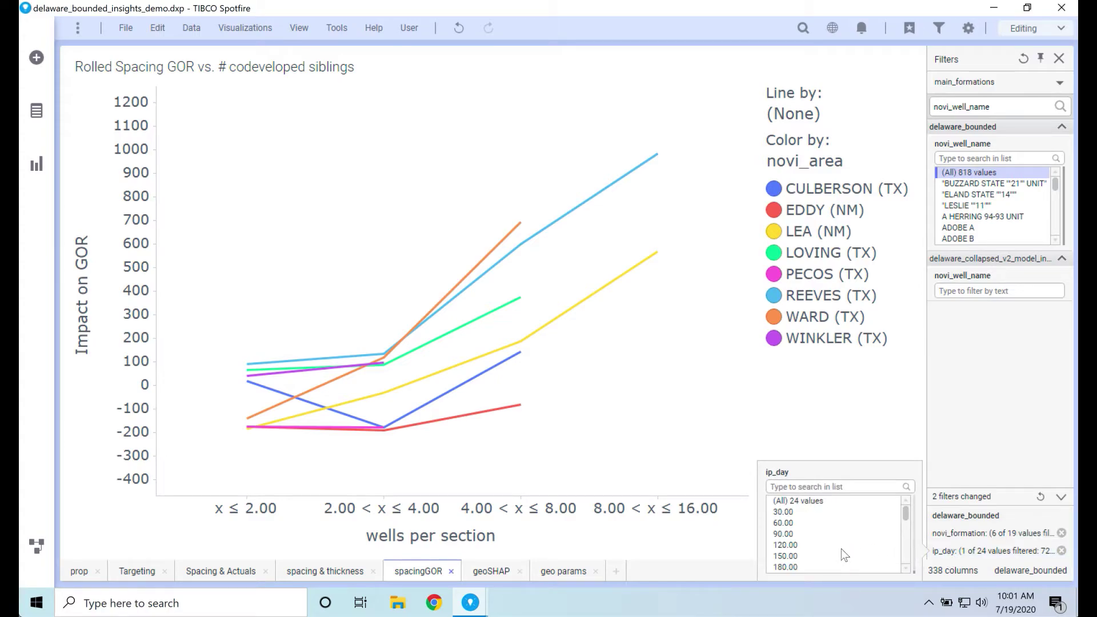
click(782, 513)
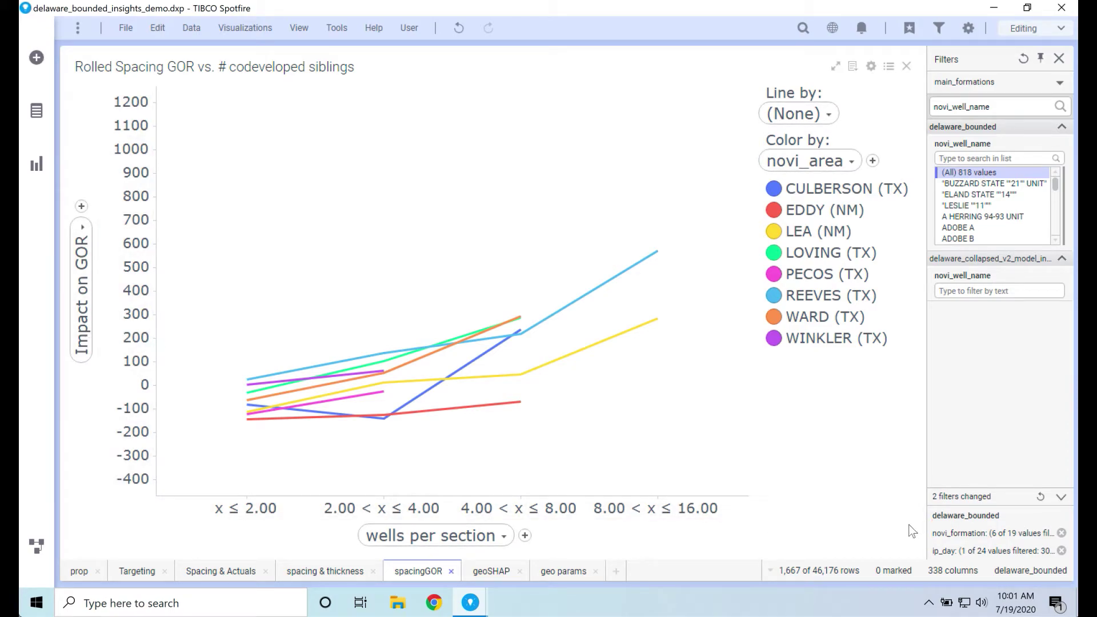
Step the ip_day filter through its successive values from 30.00 up to 720.00 on the spacing GOR chart.
click(977, 562)
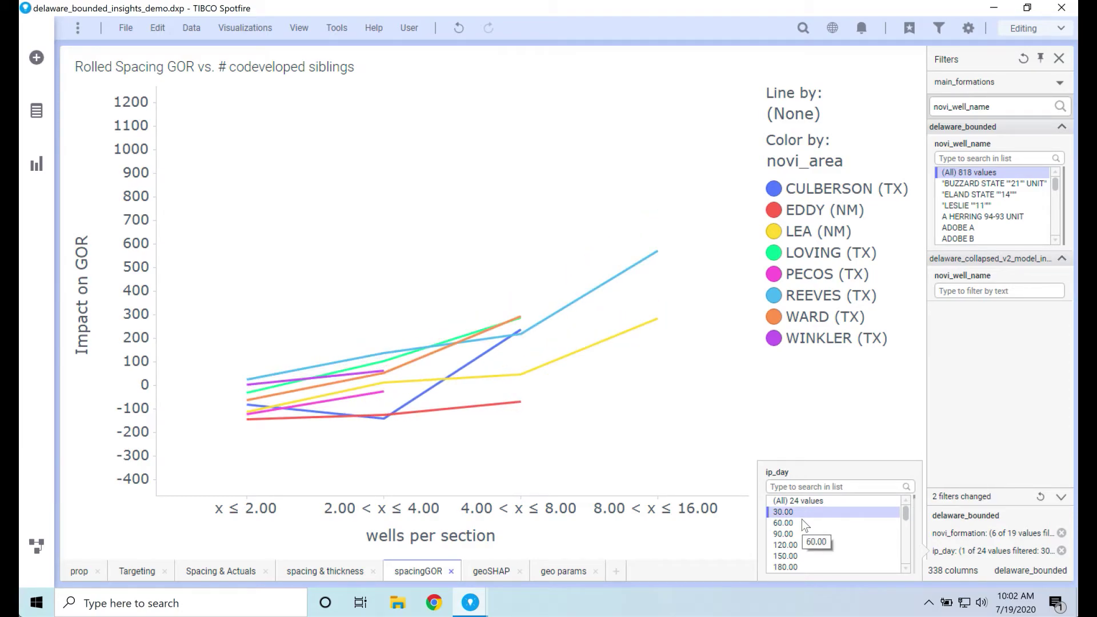
key(Down)
key(Down)
key(Down)
key(Down)
key(Down)
key(Down)
key(Down)
key(Down)
key(Down)
key(Down)
key(Down)
key(Down)
key(Down)
key(Down)
key(Down)
key(Down)
key(Down)
key(Down)
key(Down)
key(Down)
key(Down)
key(Down)
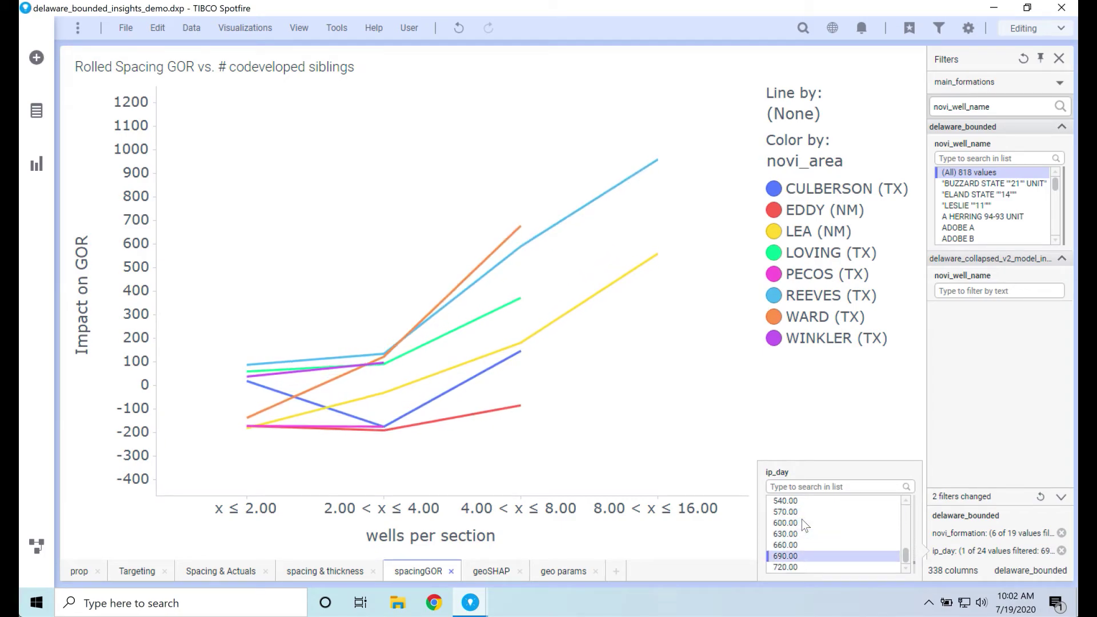
key(Down)
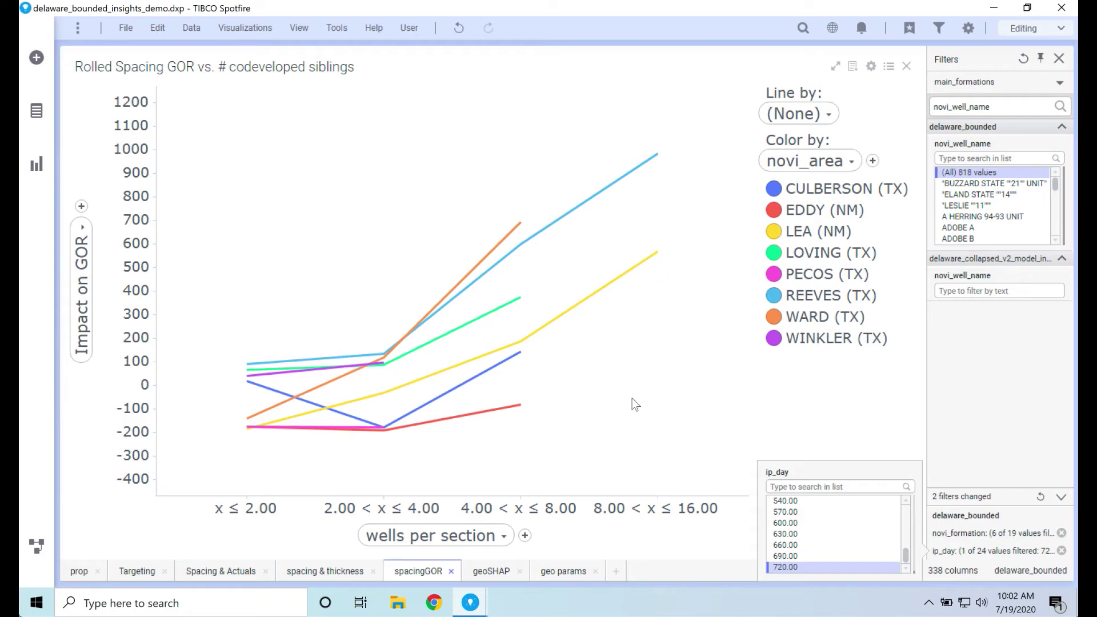
View the Wolfcamp formation maps on the geoSHAP page, zoomed out one level.
click(490, 571)
click(783, 166)
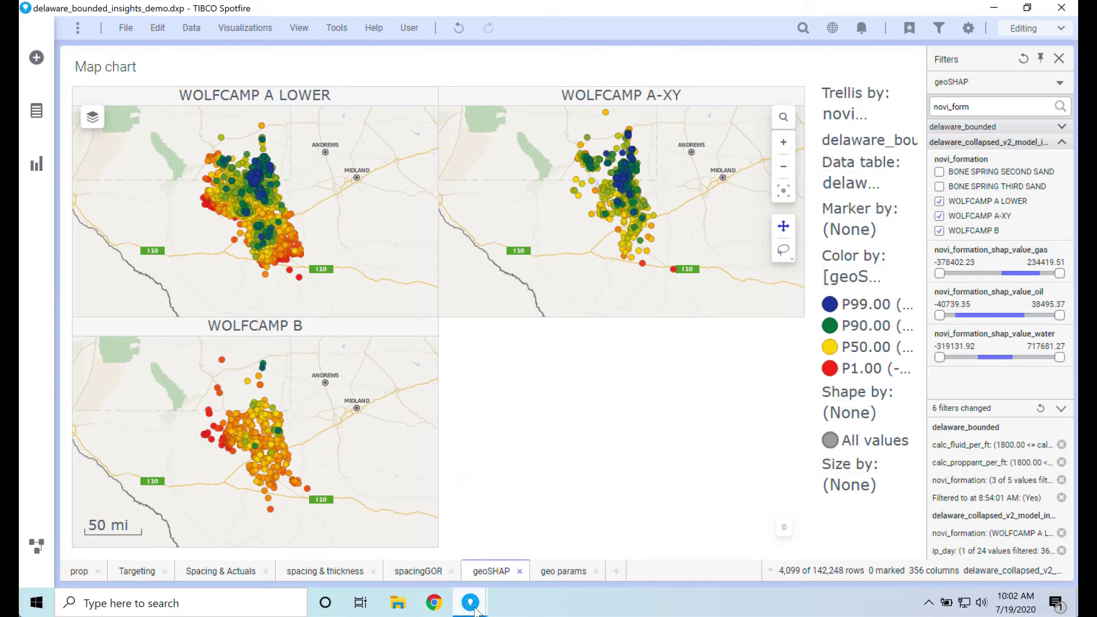
Switch to the open JP_8WPS_Analogs_April2020.dxp analysis in the other Spotfire window.
mouse_move(469, 602)
click(523, 548)
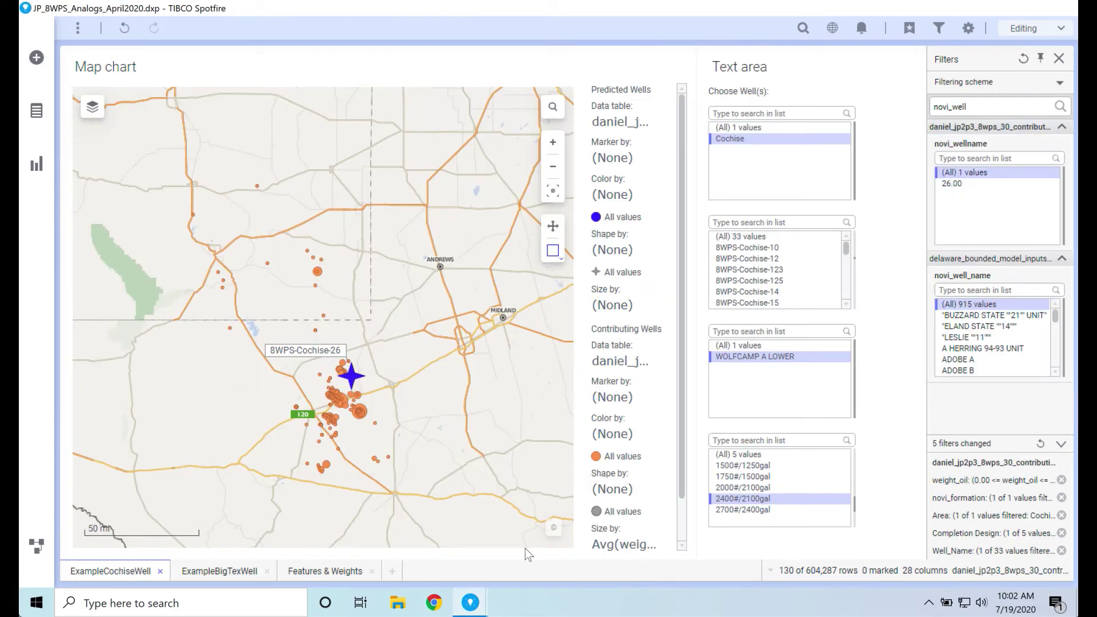